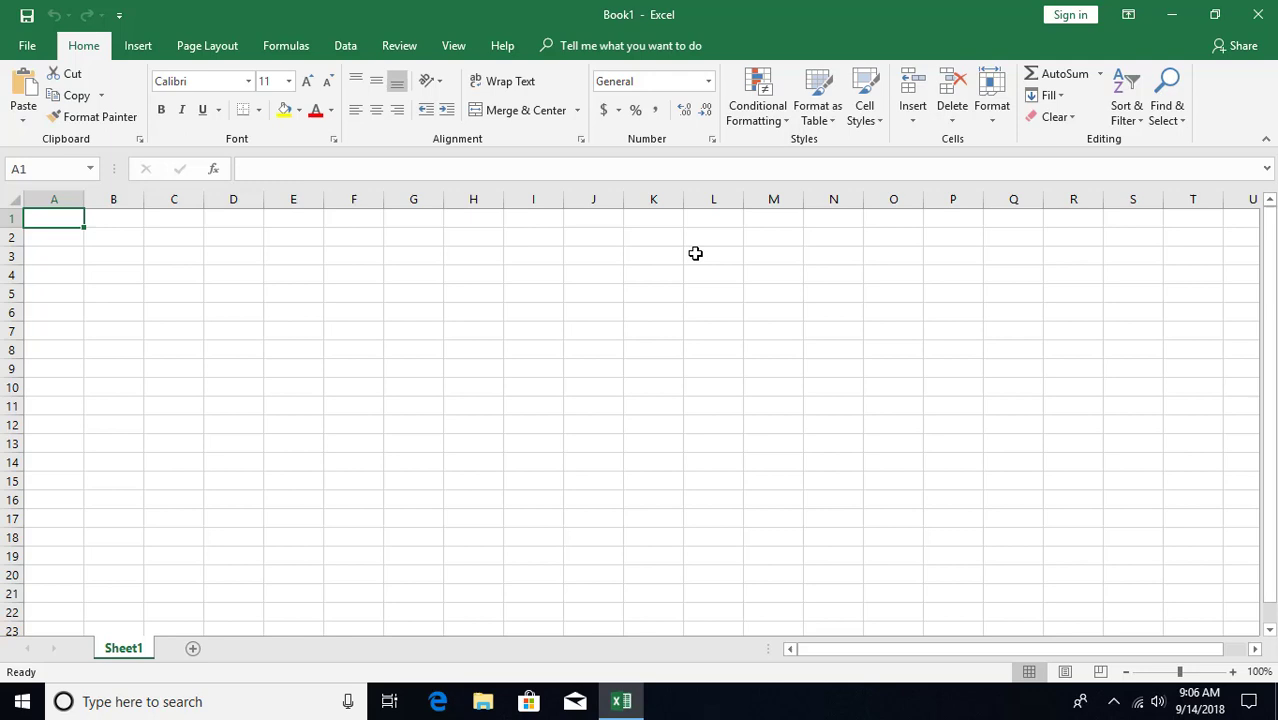
- Open the built-in help and look through its topic list, the Learn Excel section and the featured help links
click(512, 48)
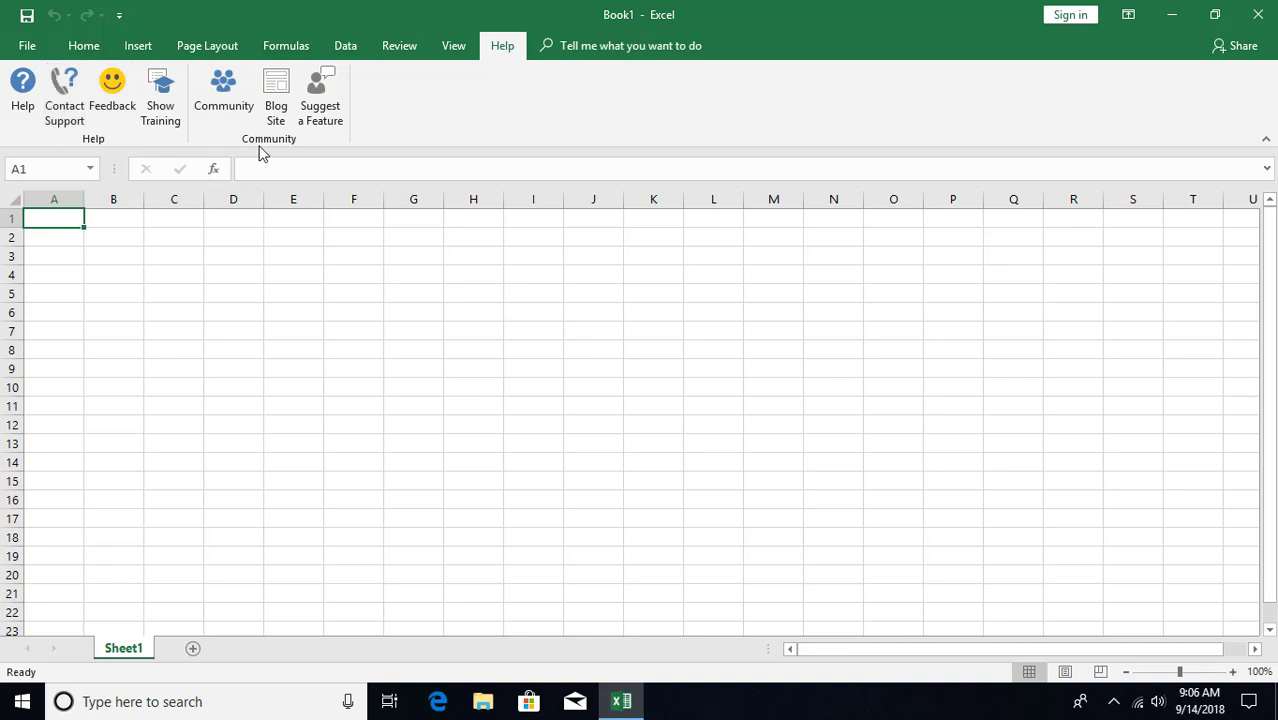
click(27, 105)
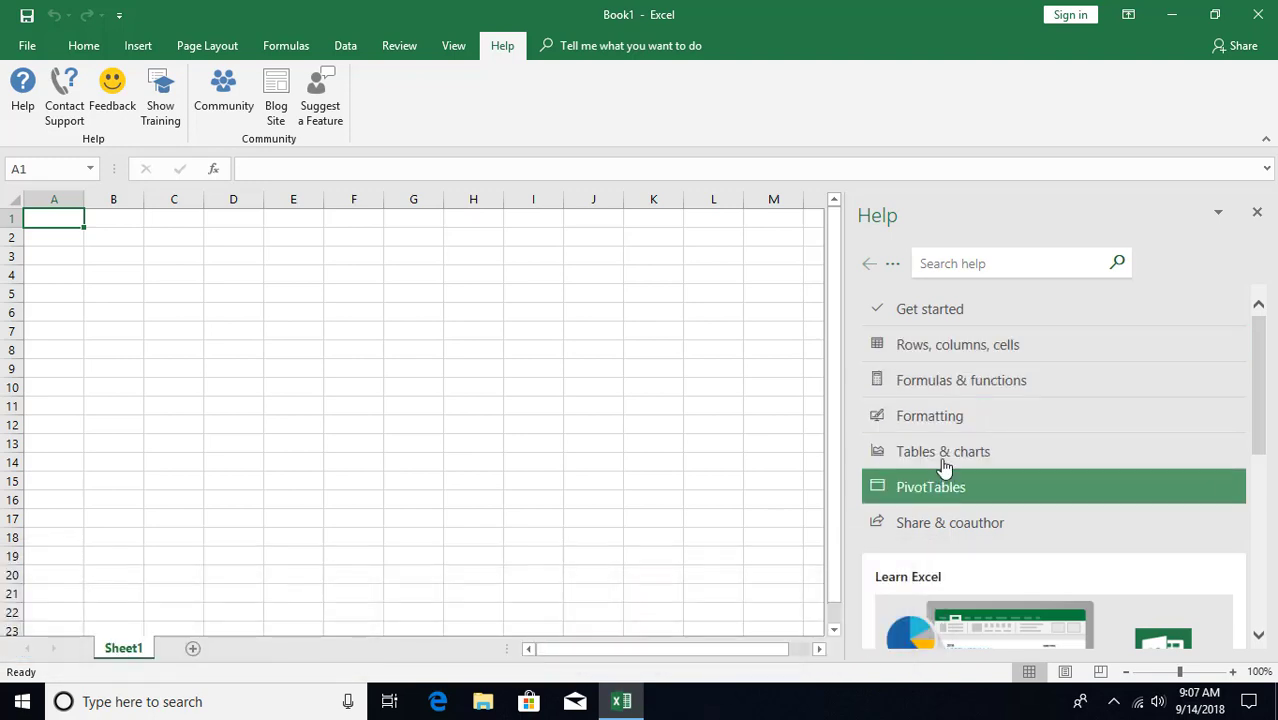
scroll(950, 430, down, 3)
scroll(961, 370, up, 3)
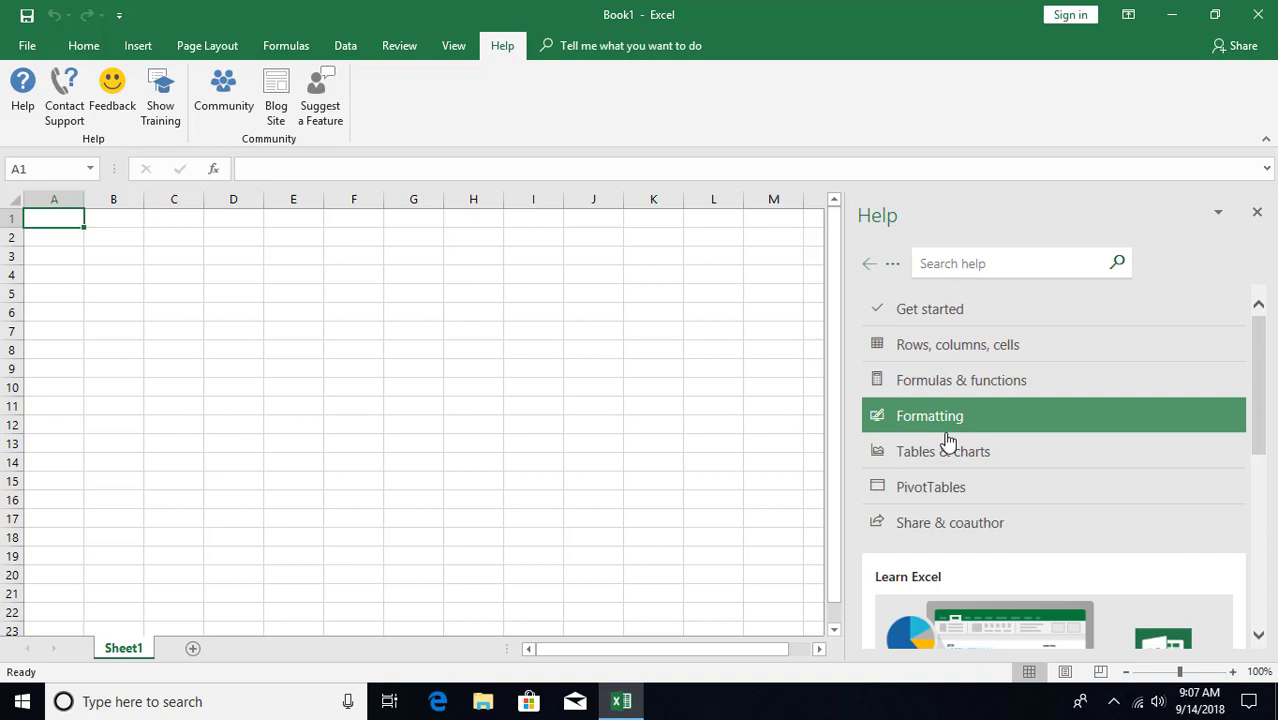
scroll(944, 438, down, 2)
scroll(947, 408, down, 1)
scroll(946, 408, down, 2)
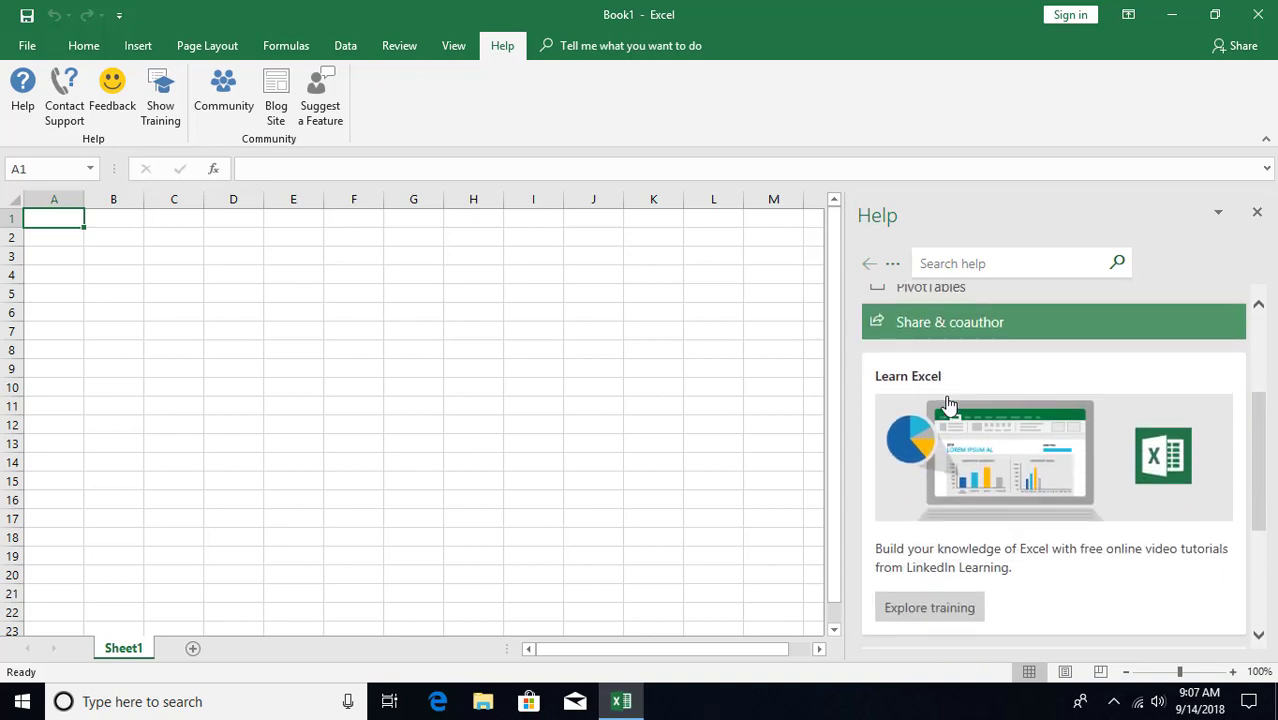
scroll(976, 460, down, 3)
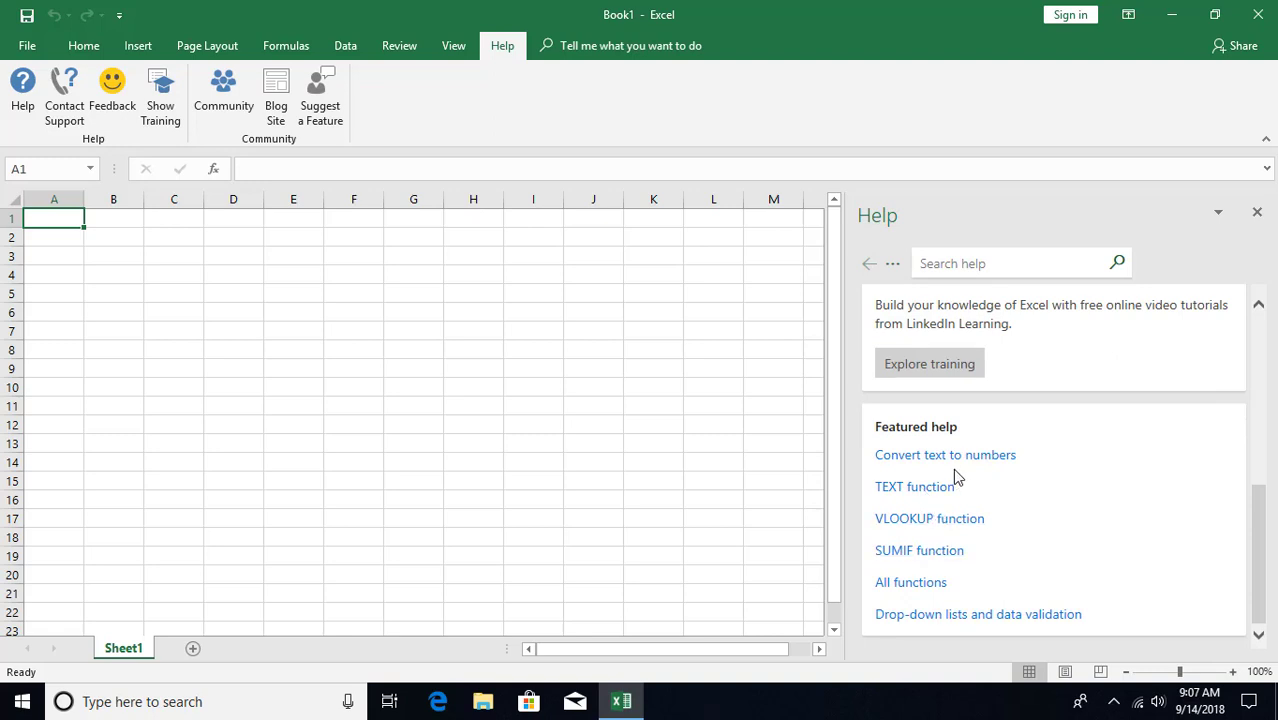
scroll(956, 479, up, 5)
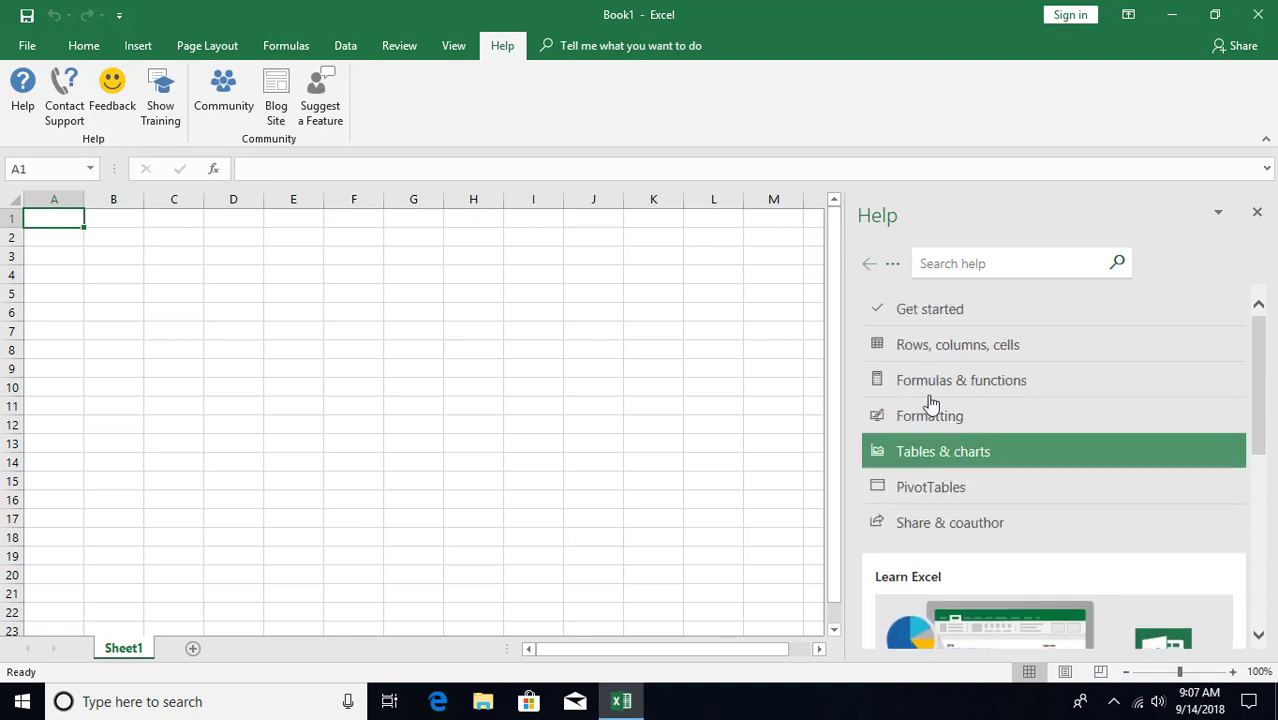
- Read the "Create a workbook" article under the Get started help topic to its end, then close the help
click(936, 312)
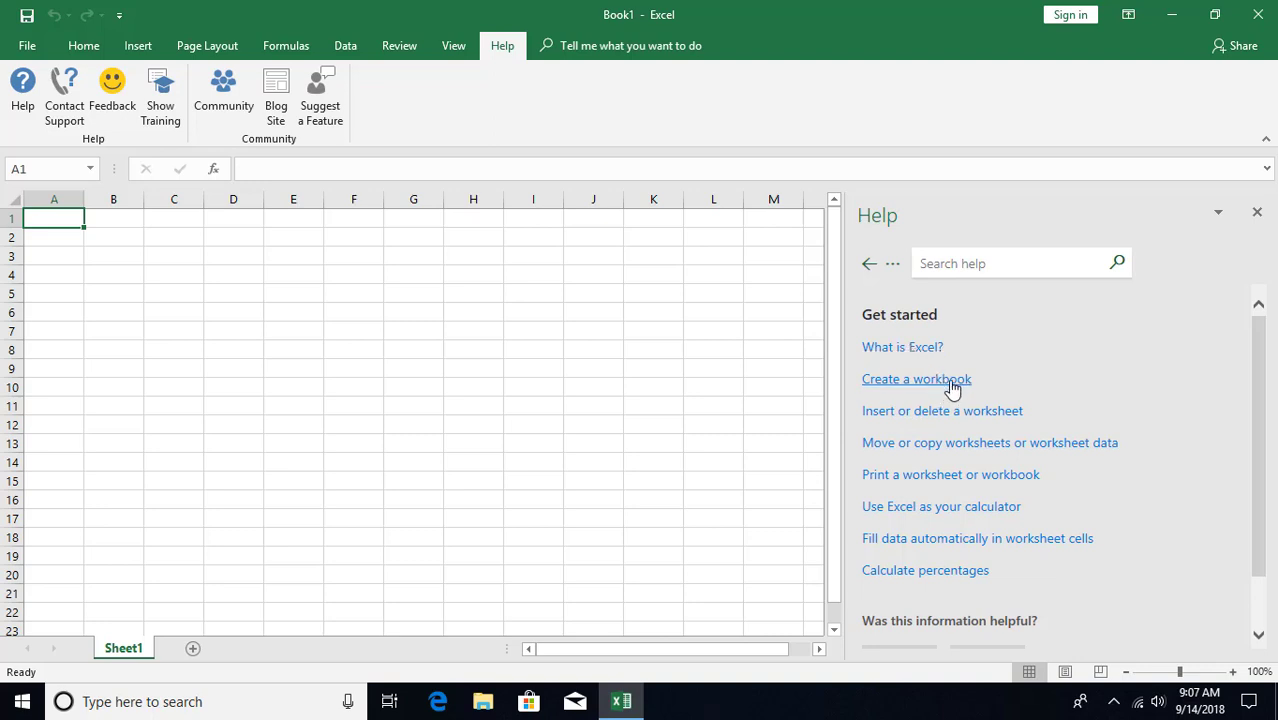
click(902, 385)
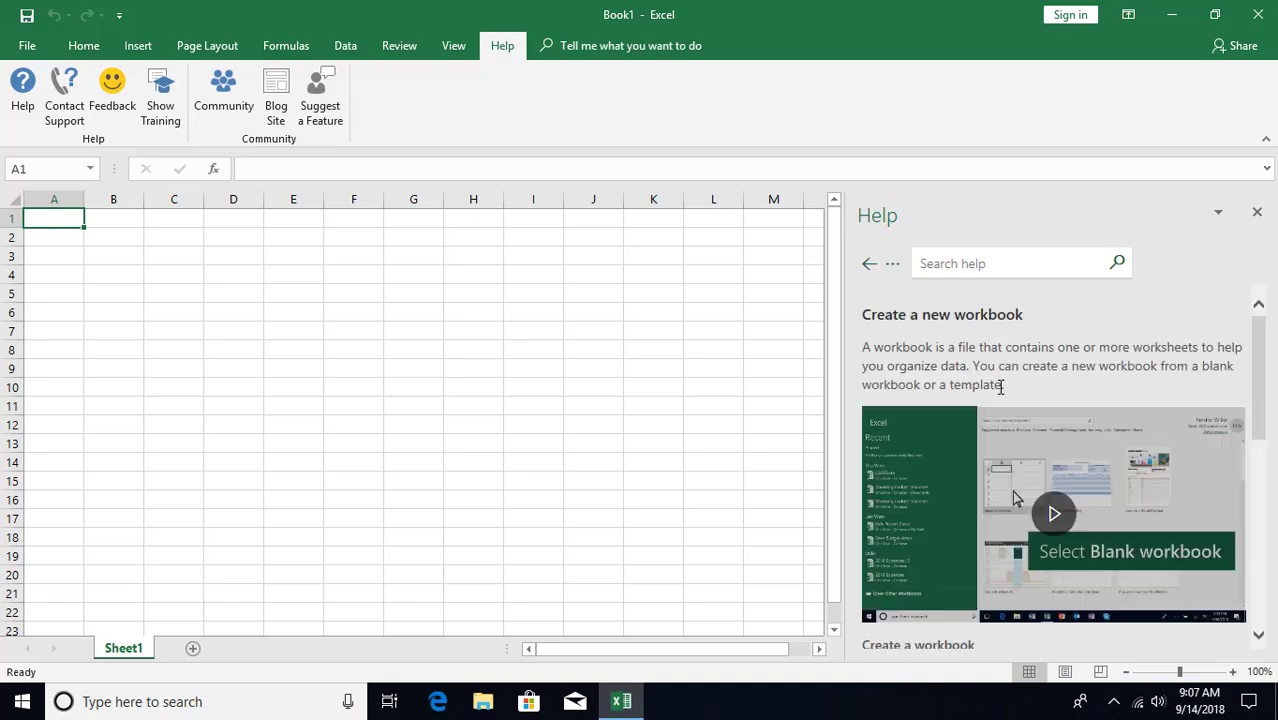
scroll(1000, 385, down, 1)
scroll(1093, 452, down, 1)
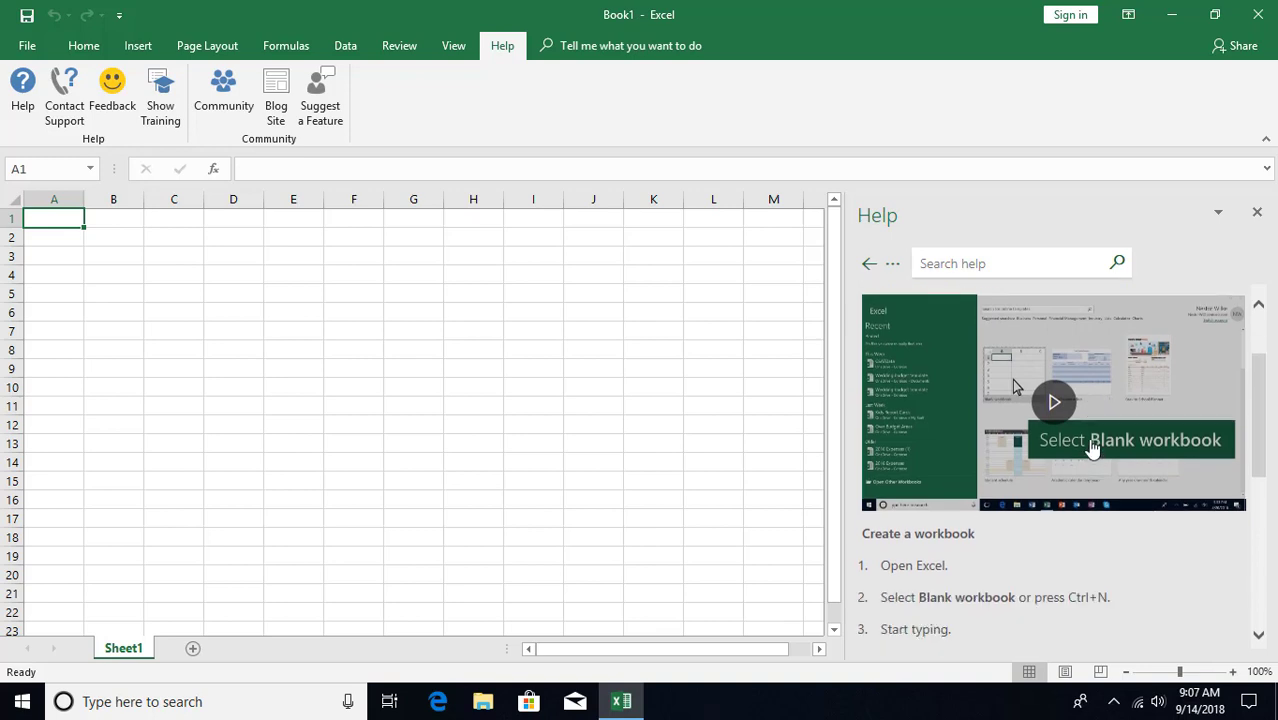
scroll(1093, 446, down, 1)
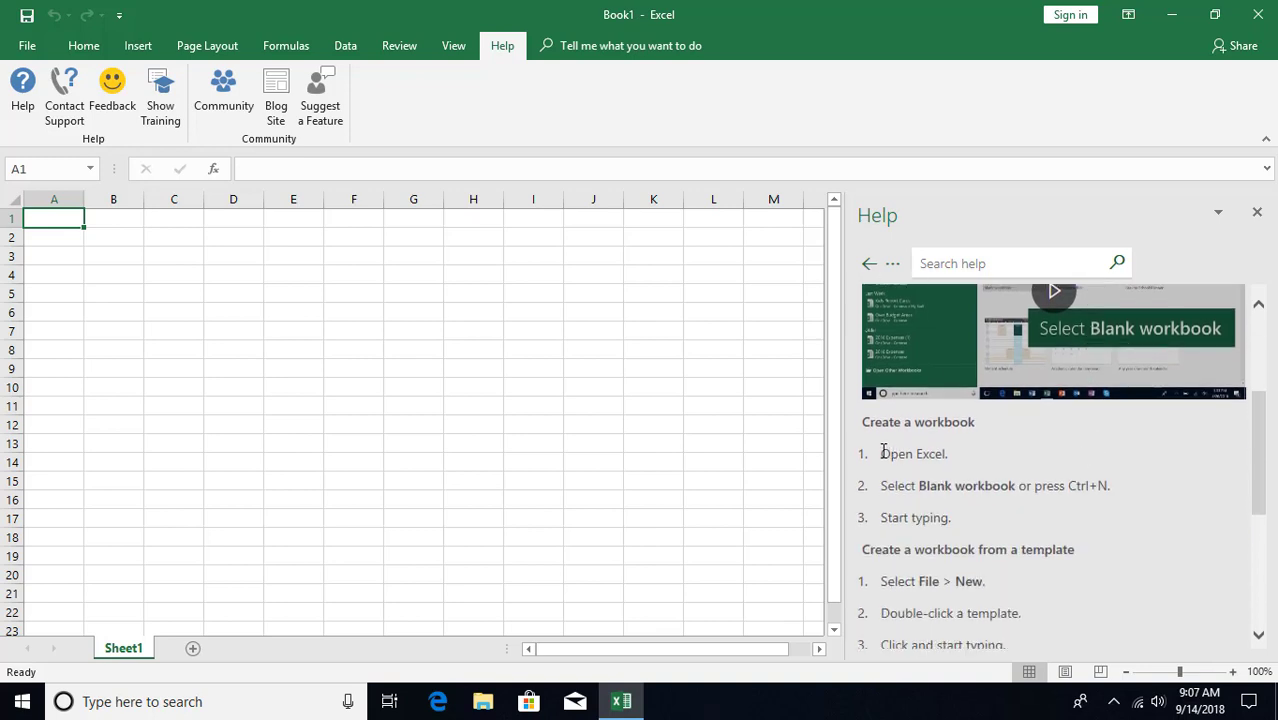
drag(884, 452, 963, 530)
click(1020, 517)
scroll(1020, 505, down, 1)
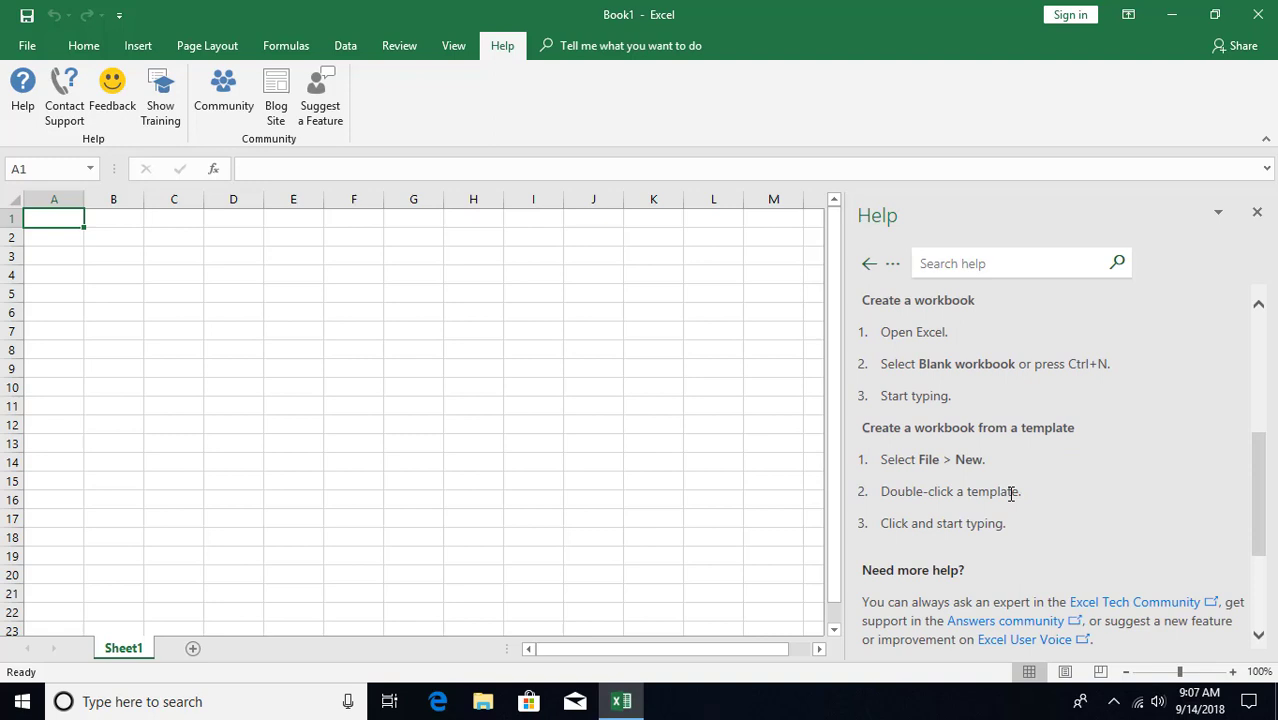
scroll(1010, 489, down, 2)
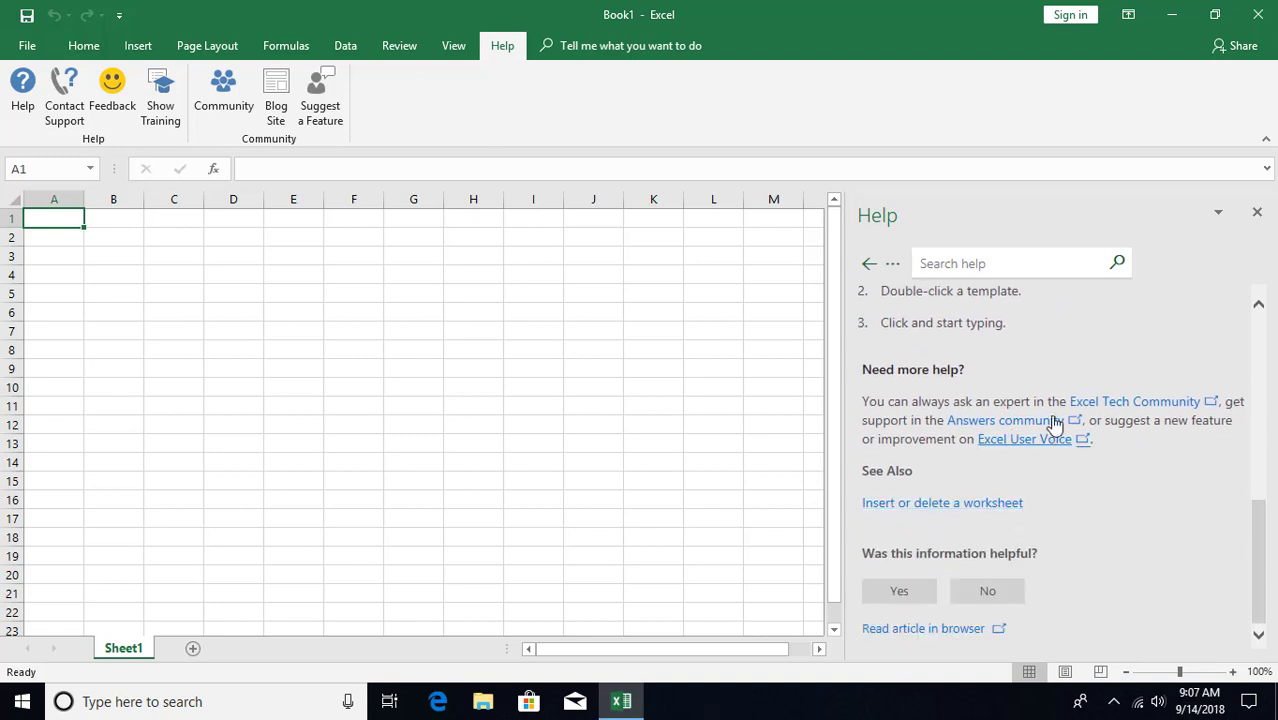
scroll(1027, 430, up, 1)
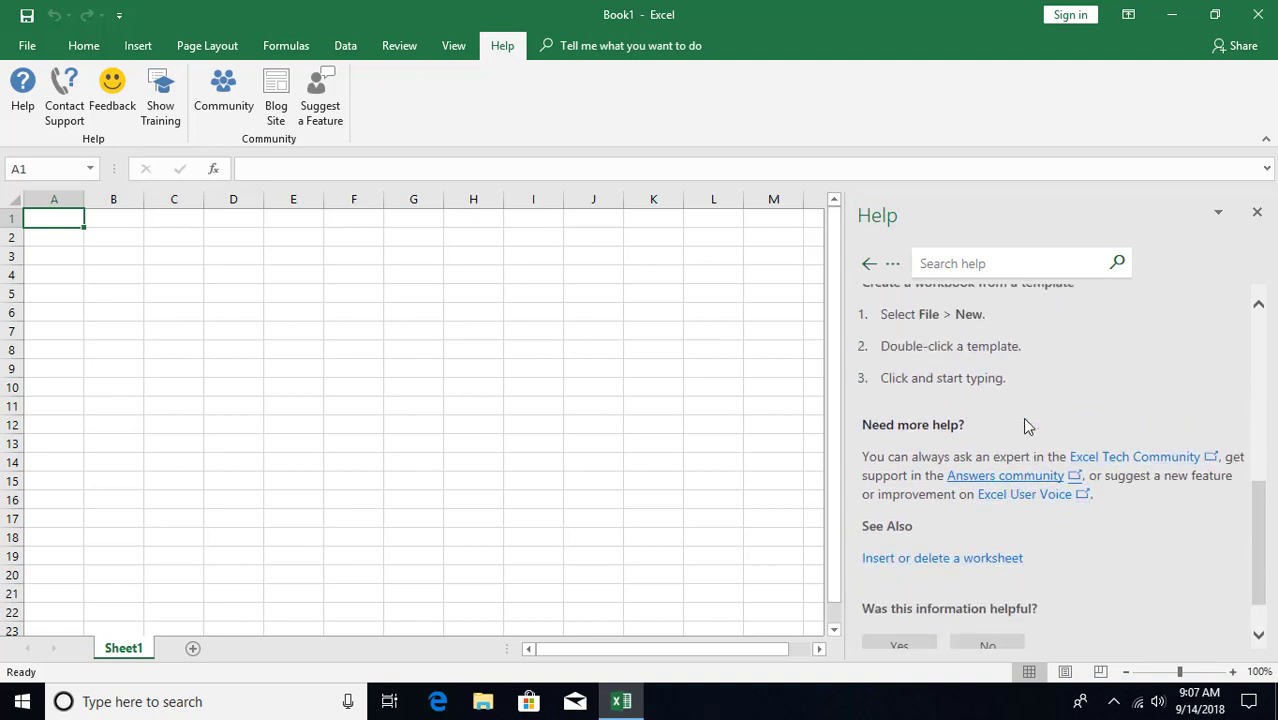
scroll(1027, 426, up, 8)
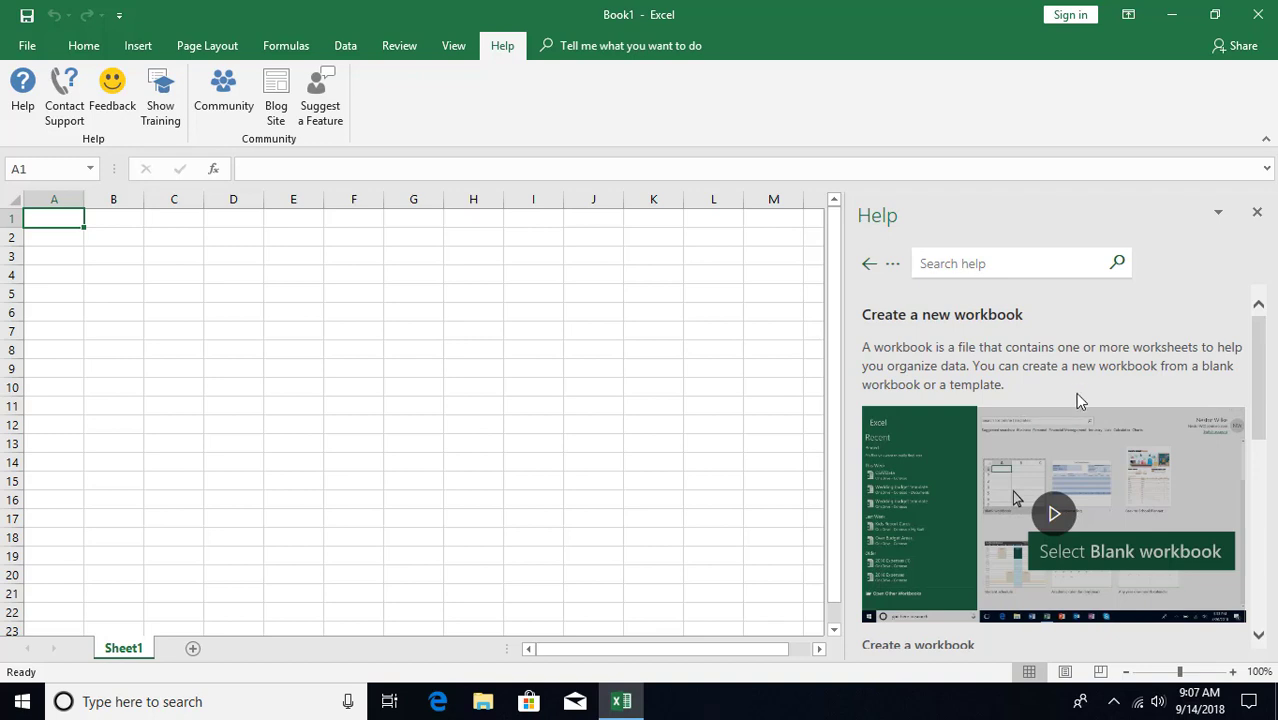
click(1257, 211)
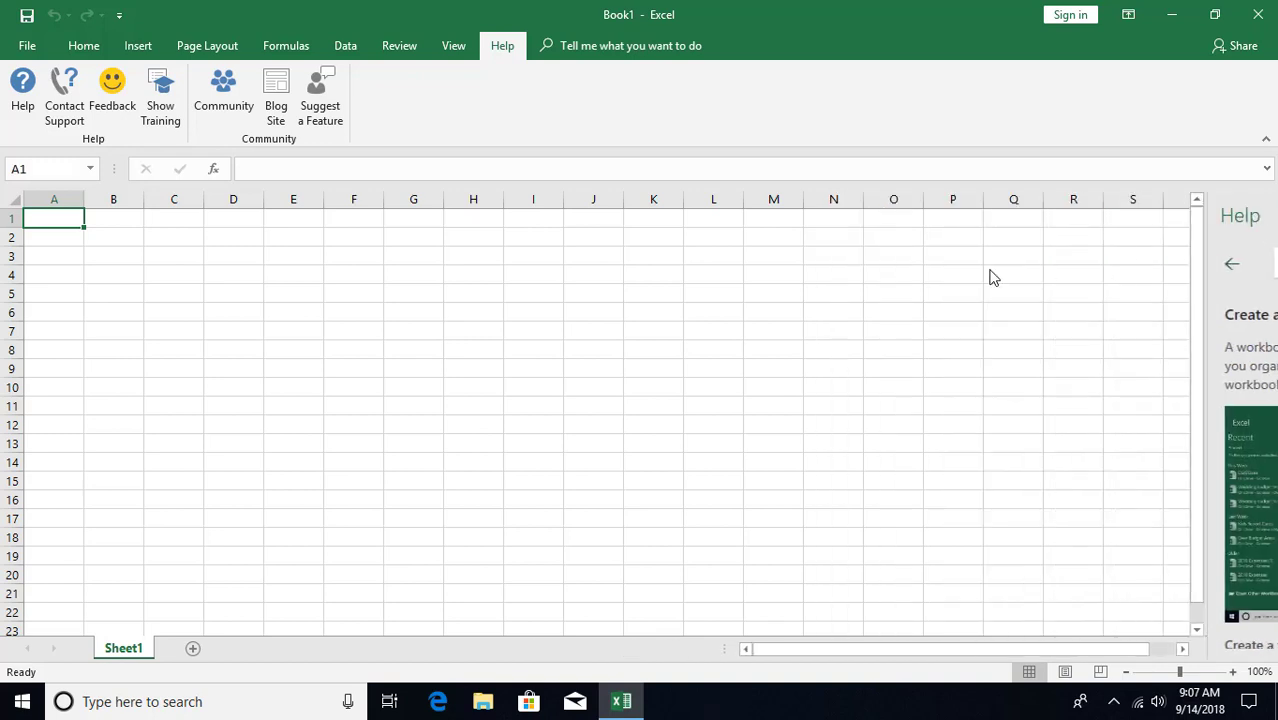
- View the Contact Support issue form and the Feedback options, then return to the worksheet
click(65, 115)
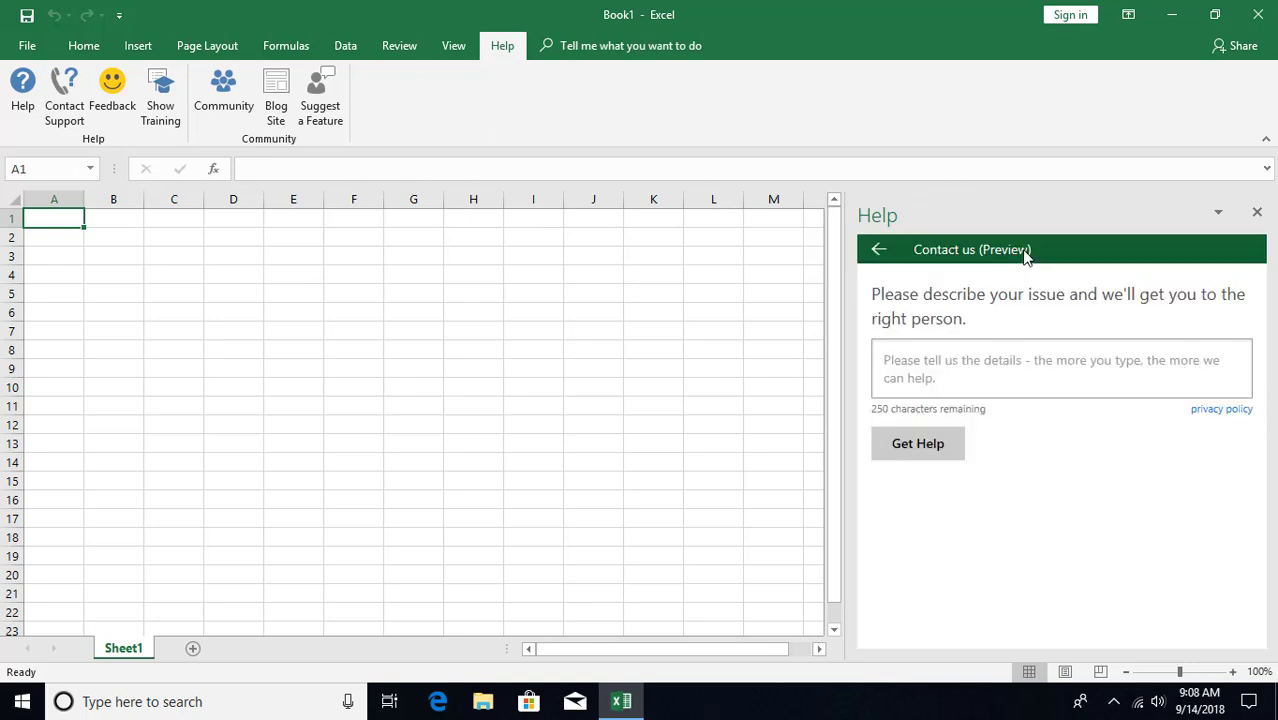
click(930, 362)
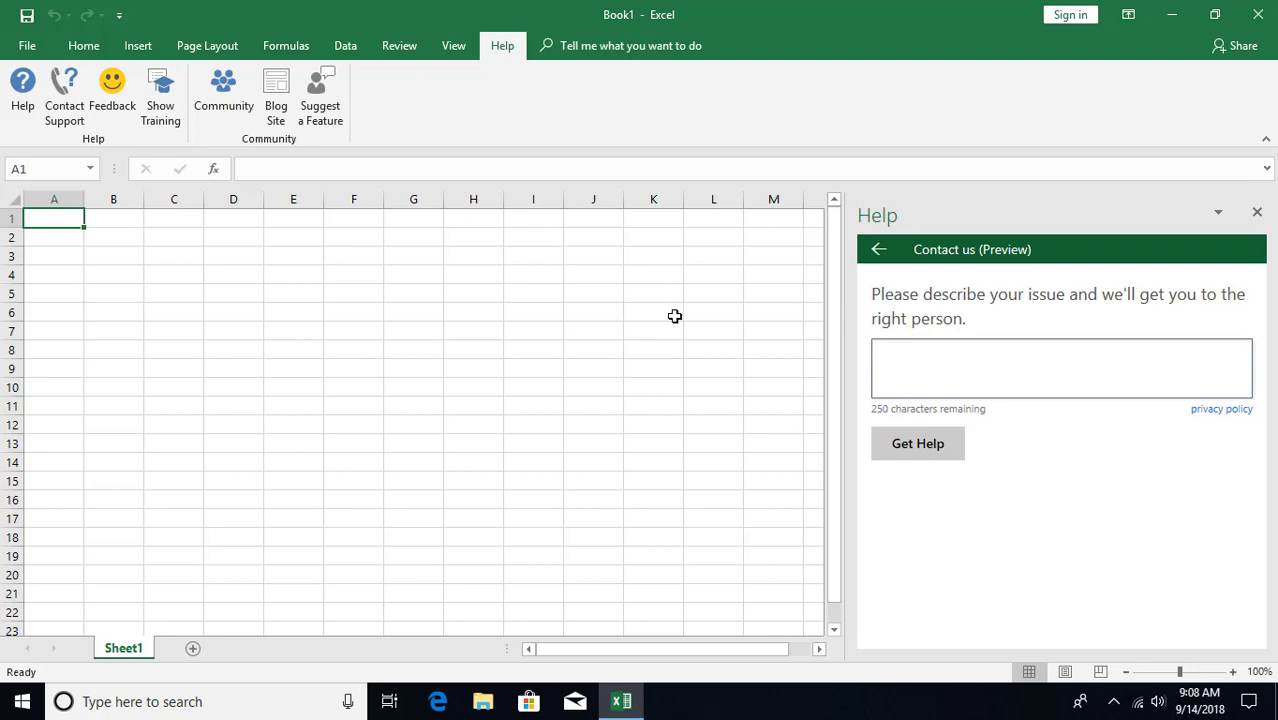
click(118, 100)
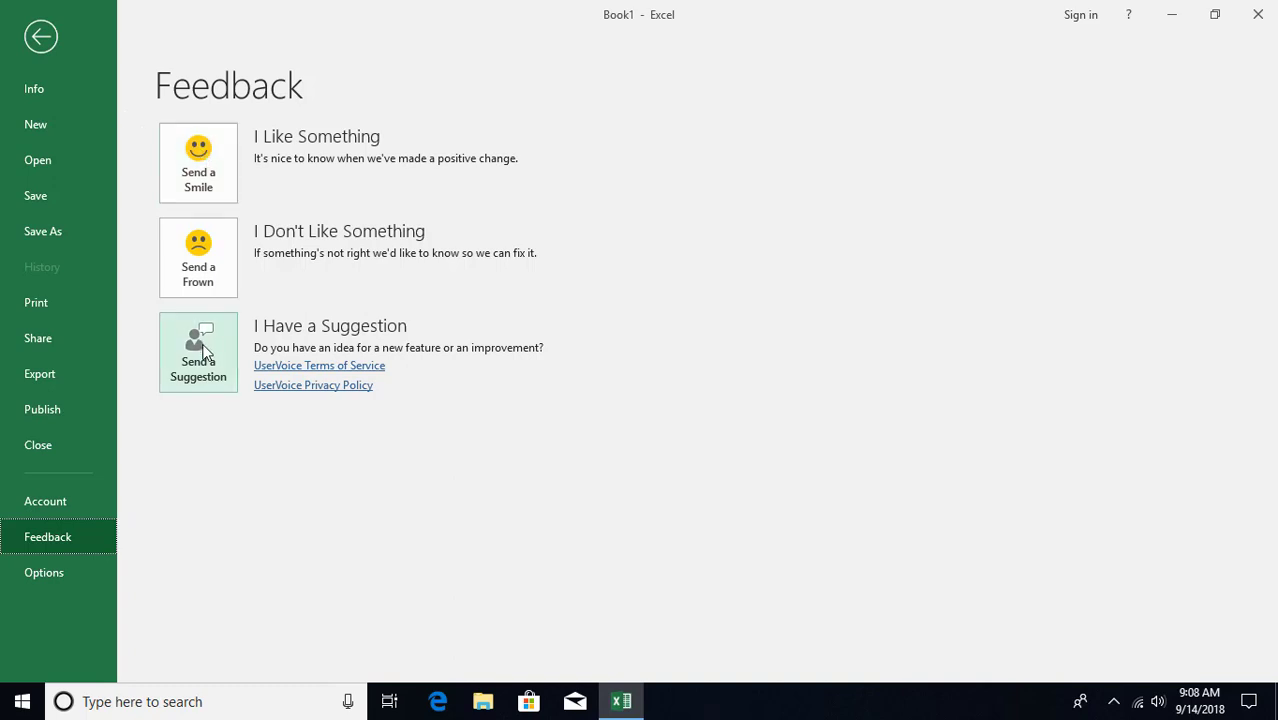
click(42, 38)
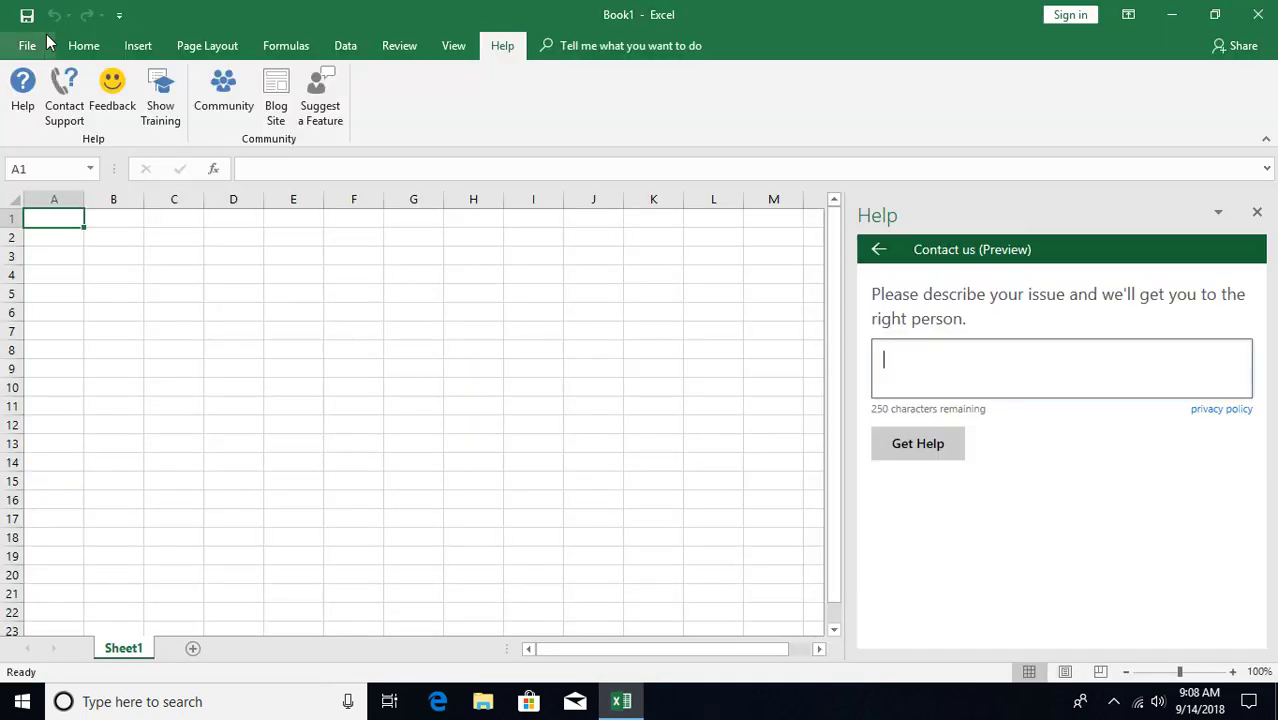
- Show the Excel for Windows training and look through its available lesson categories
click(170, 120)
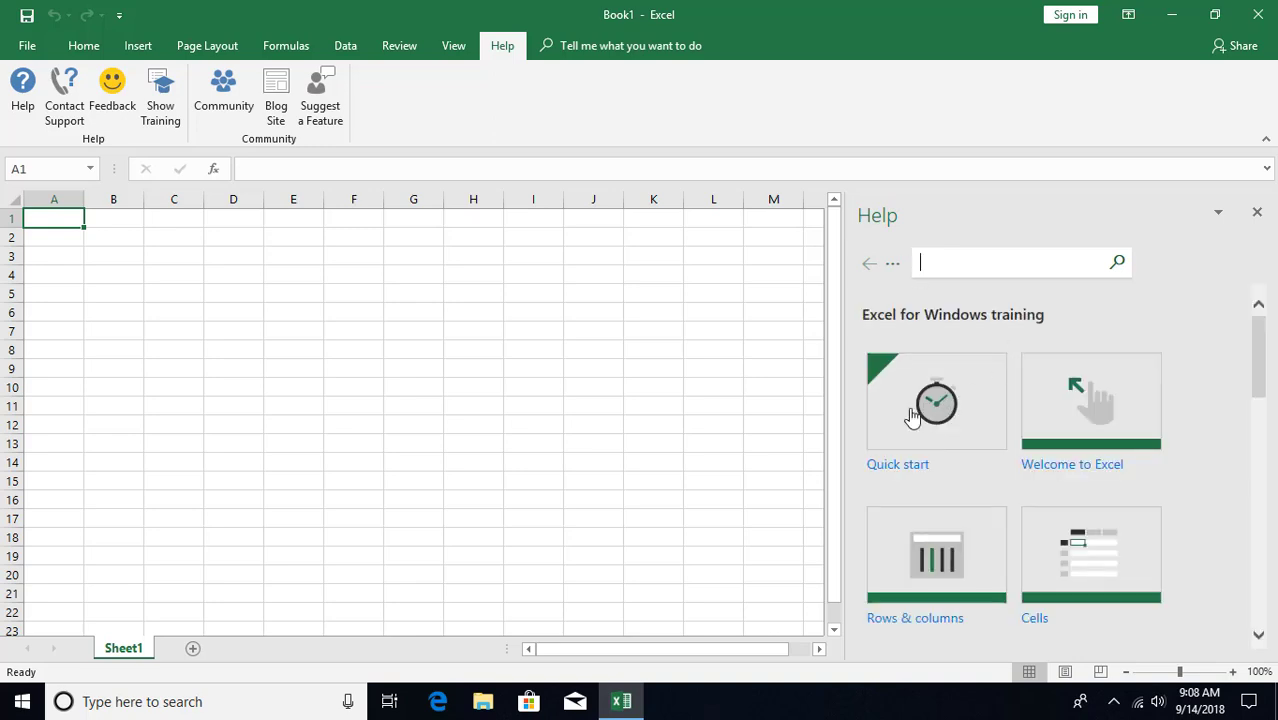
scroll(1080, 425, down, 1)
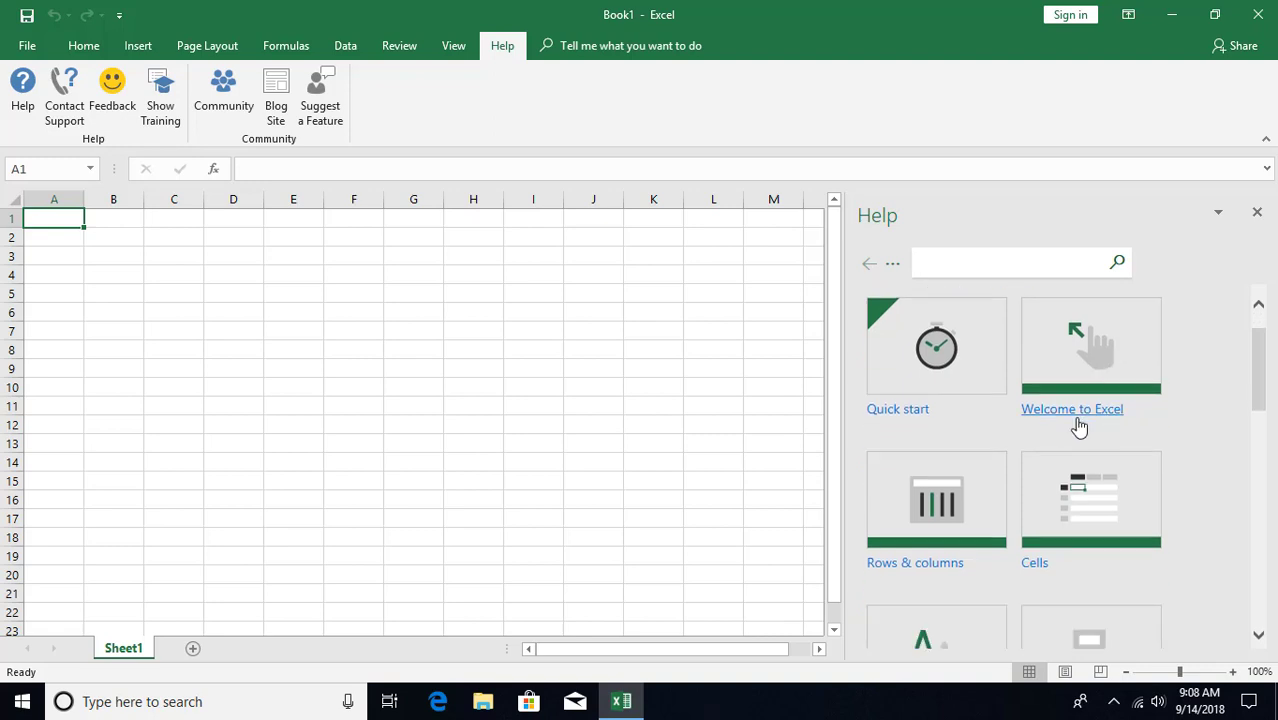
scroll(1080, 480, down, 2)
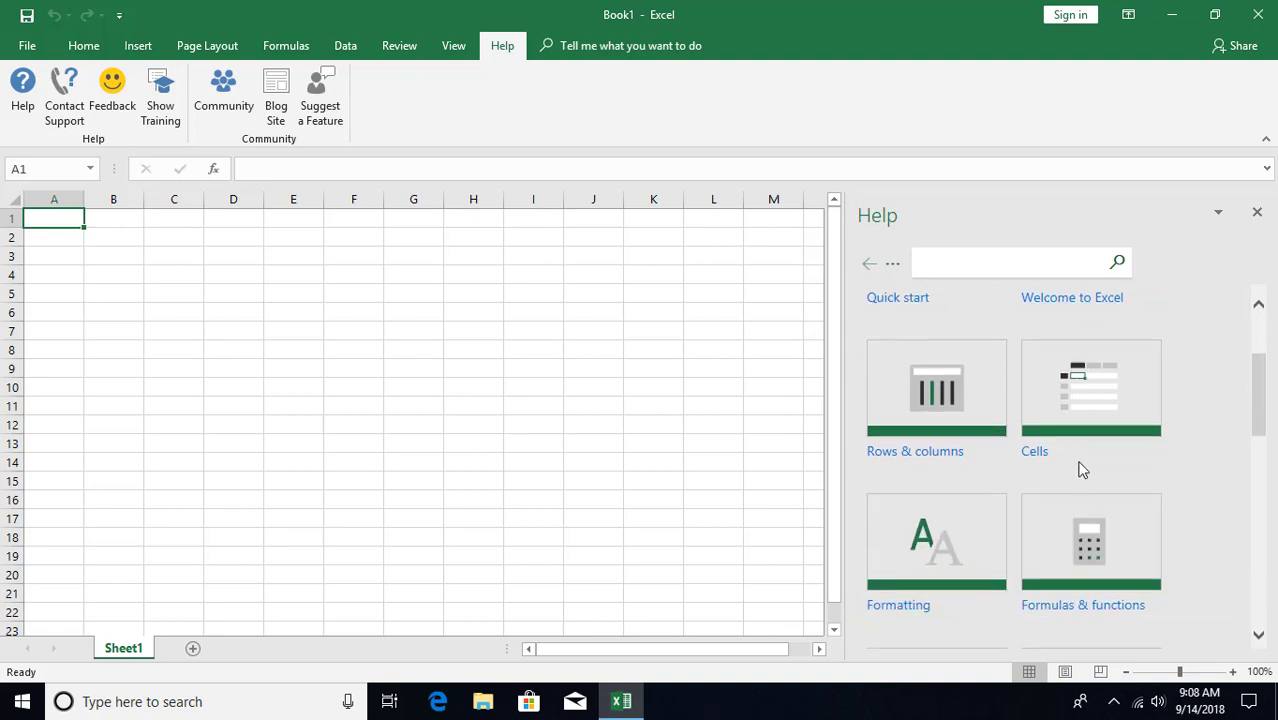
scroll(984, 391, up, 3)
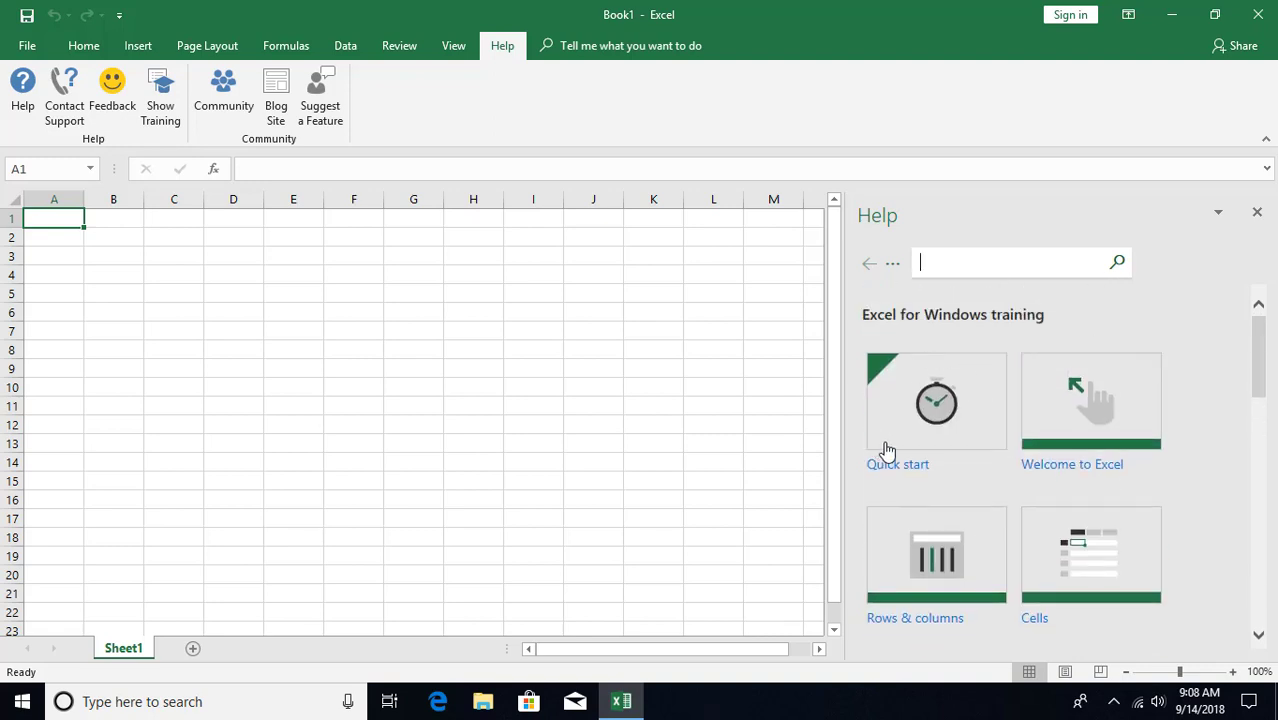
- Open the "Welcome to Excel" training, look over the "What is Excel?" video page and its overview, and return to the training list
click(1078, 419)
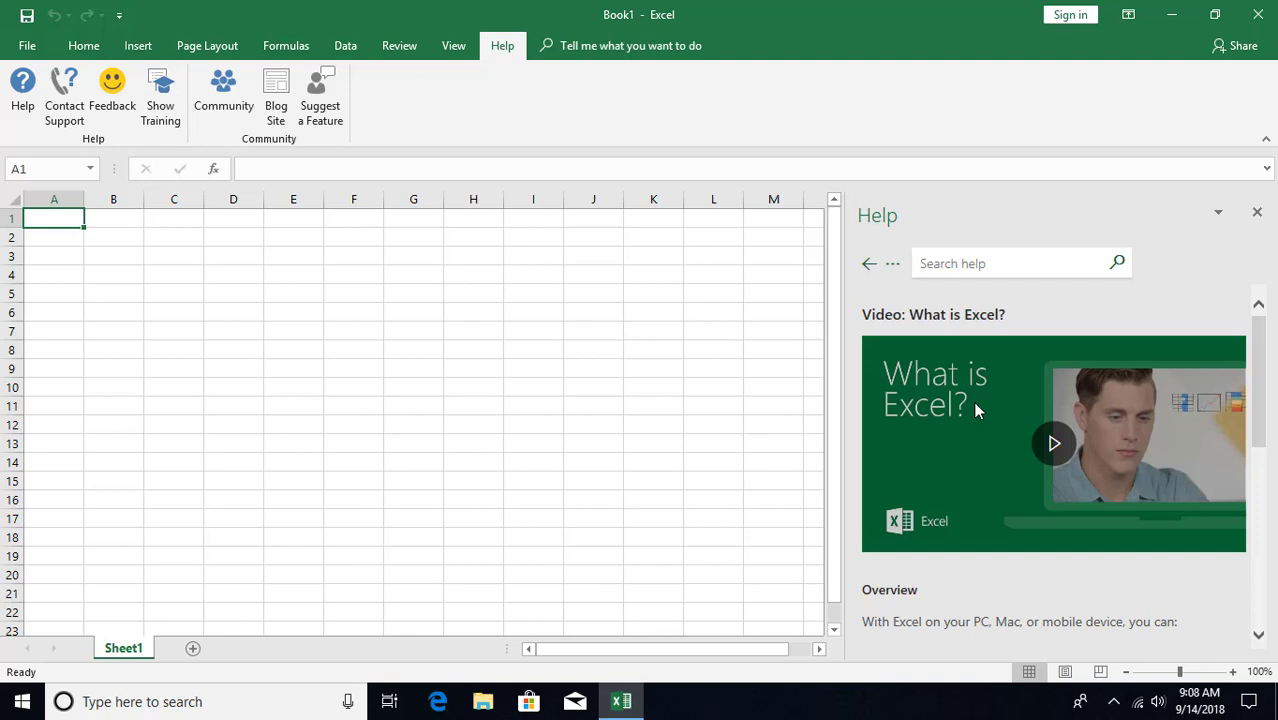
scroll(1045, 435, down, 3)
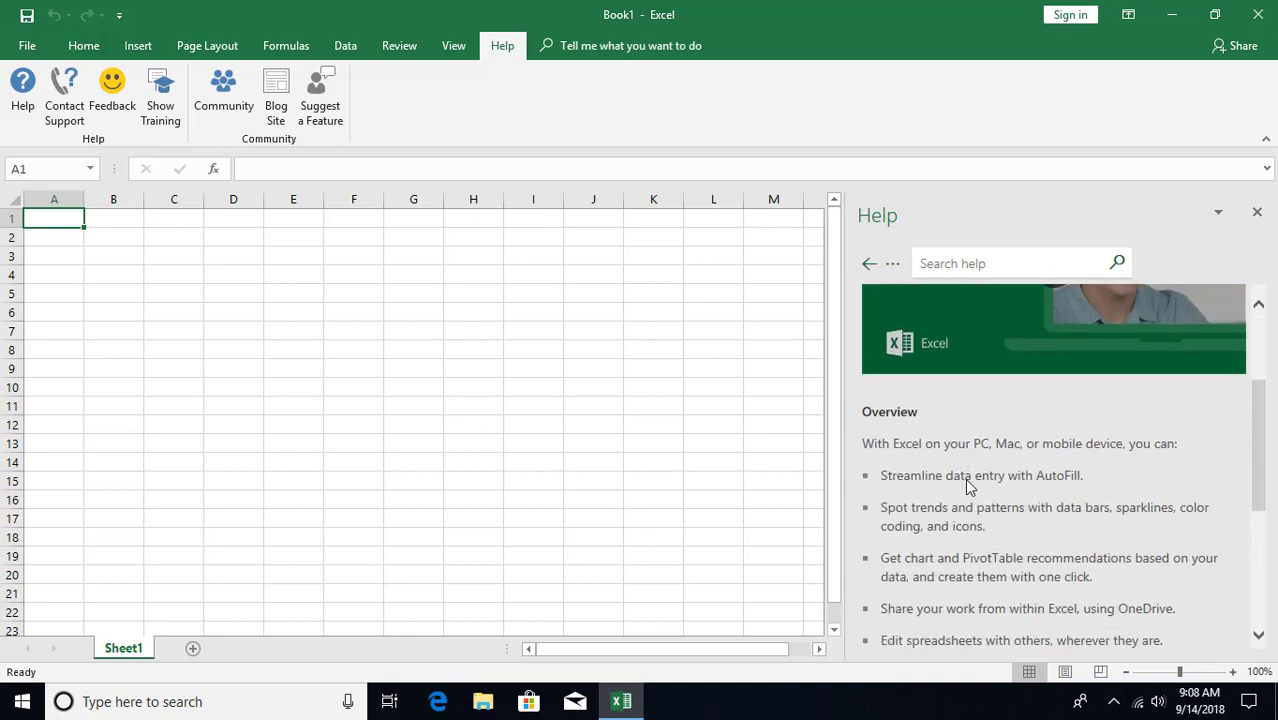
scroll(966, 485, down, 3)
scroll(960, 480, up, 5)
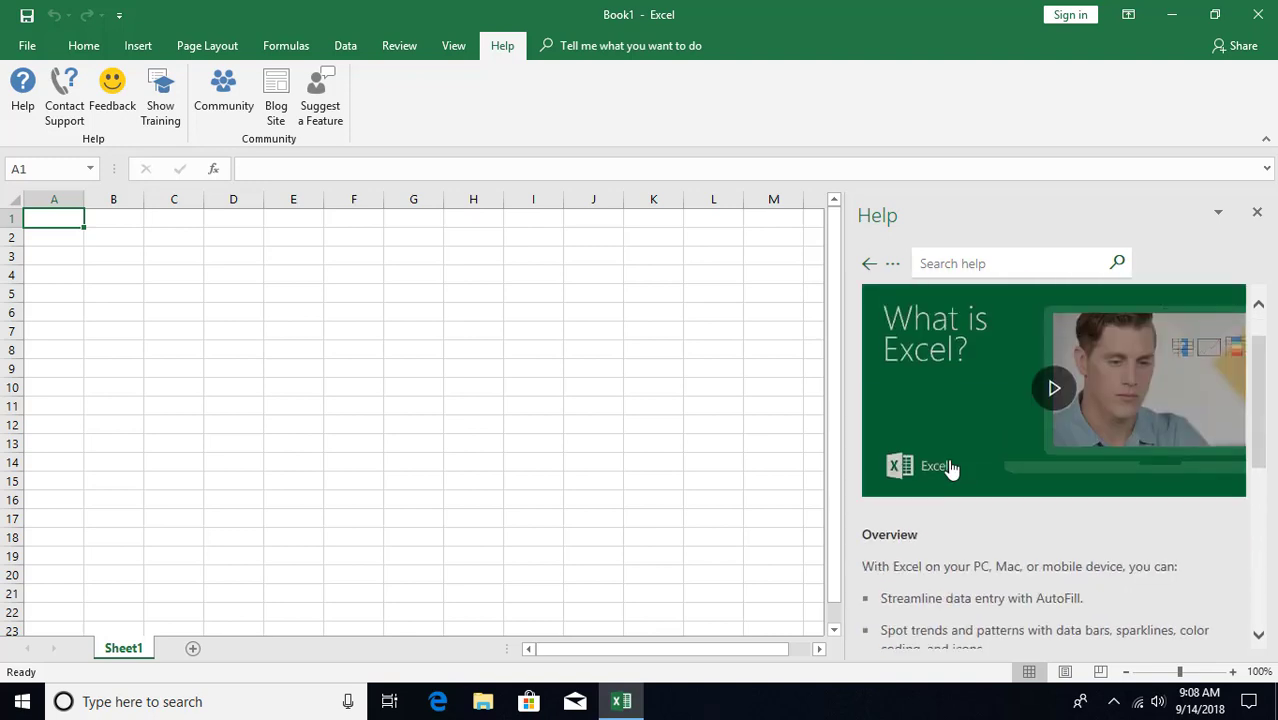
click(869, 263)
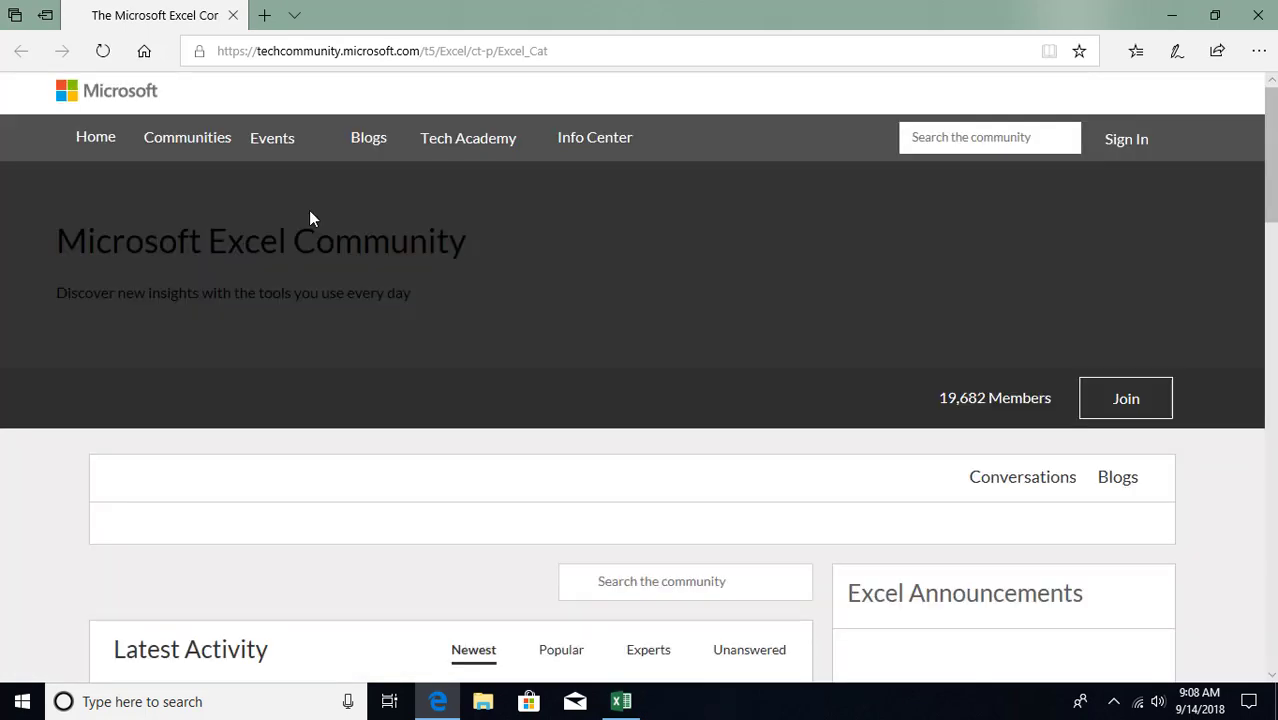
- Look through the conversation spaces and latest activity on the Microsoft Excel Community page, then close the browser
scroll(449, 346, down, 1)
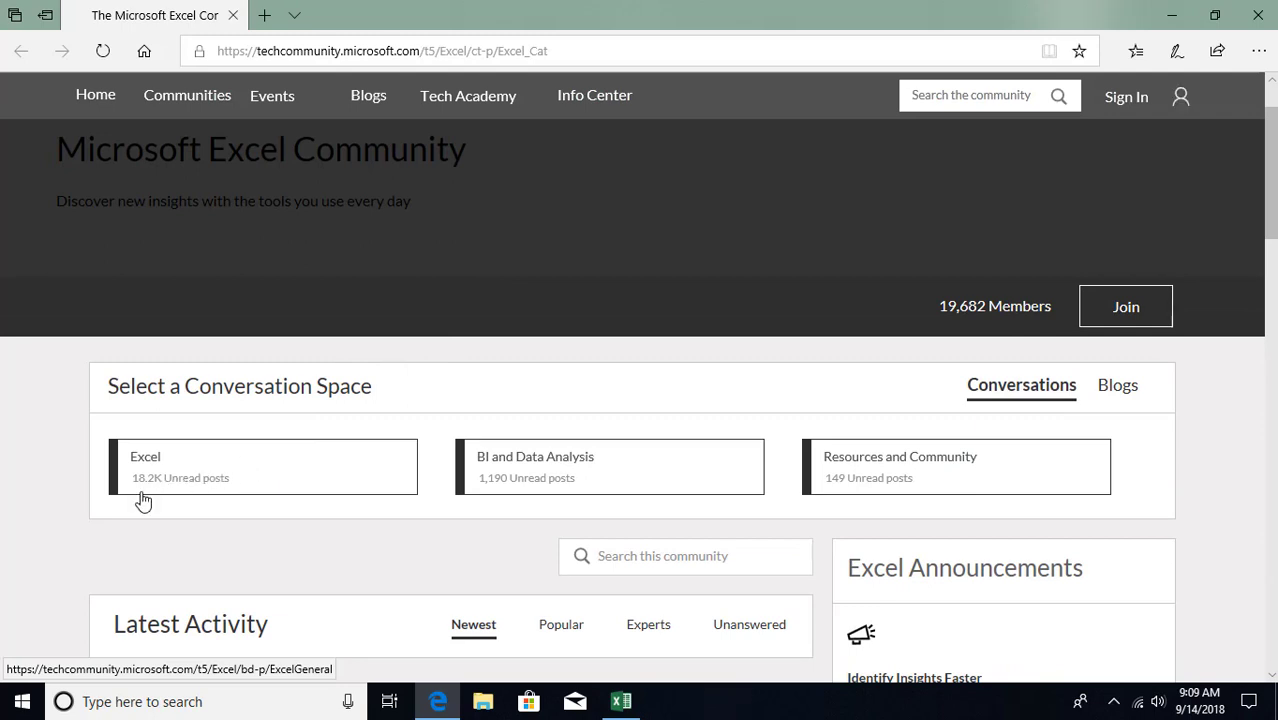
scroll(145, 497, up, 1)
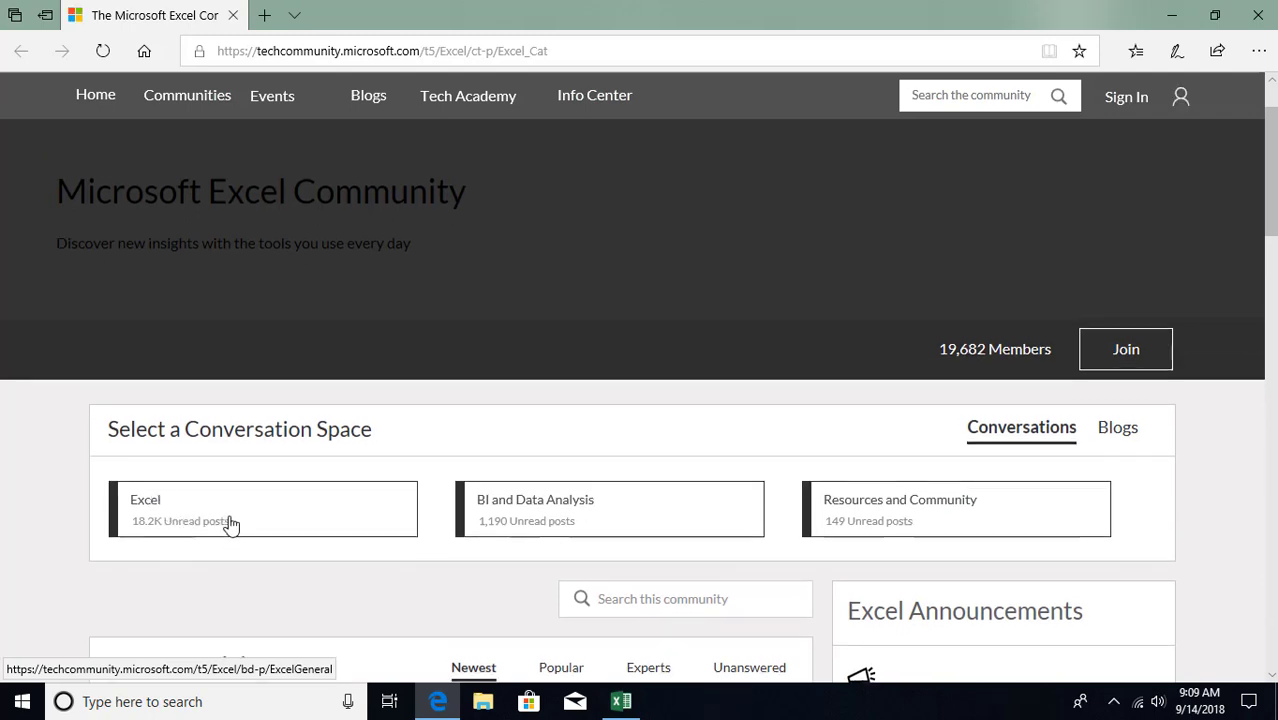
scroll(235, 520, down, 1)
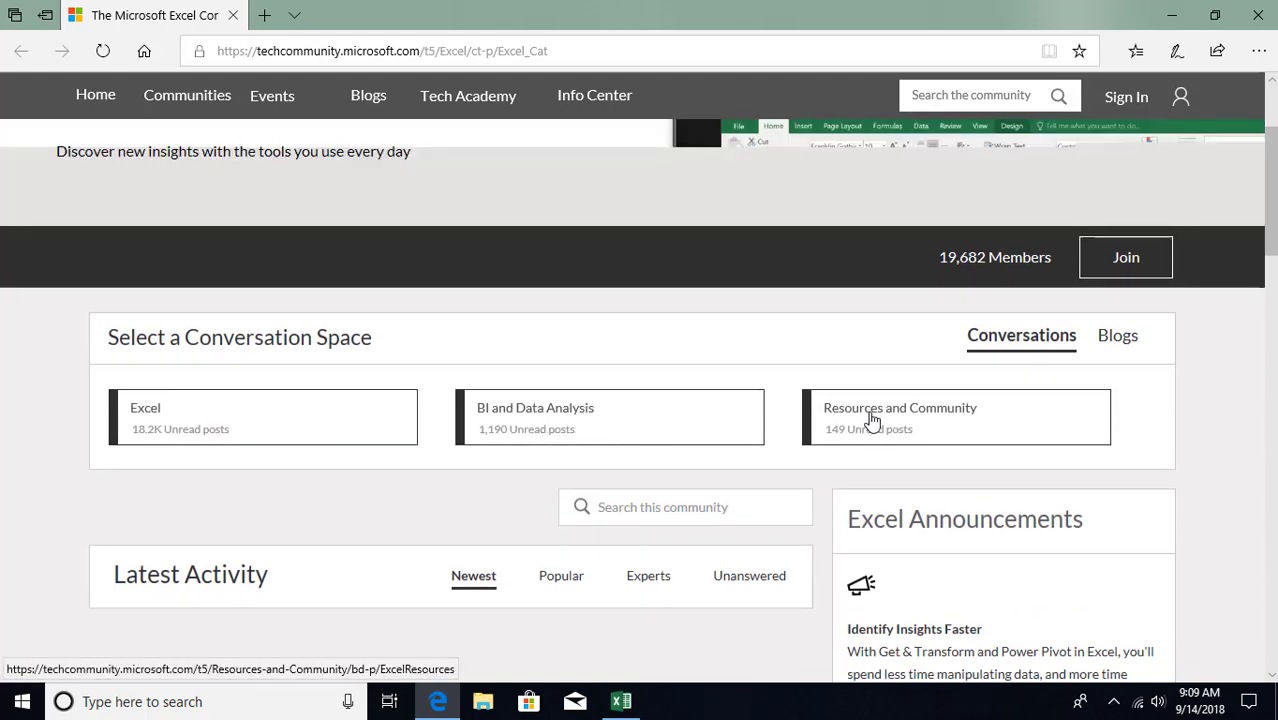
scroll(741, 446, down, 4)
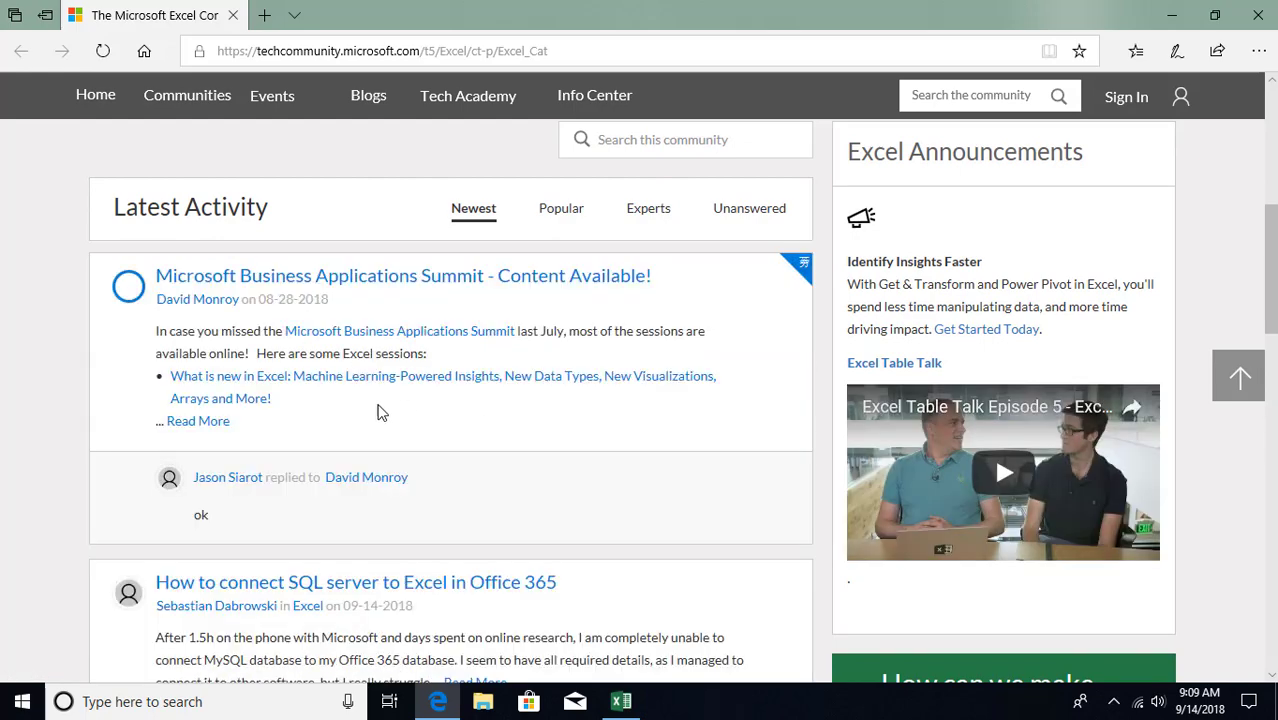
scroll(380, 380, down, 2)
scroll(300, 425, down, 4)
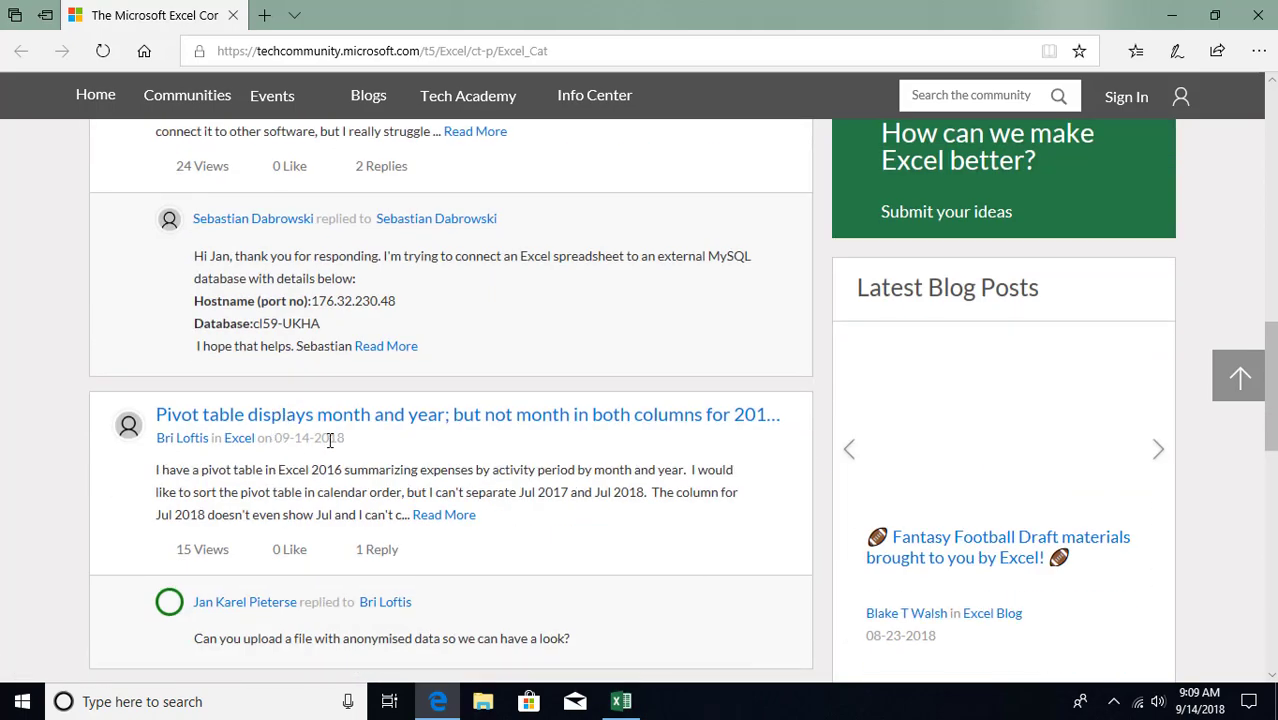
scroll(330, 440, up, 15)
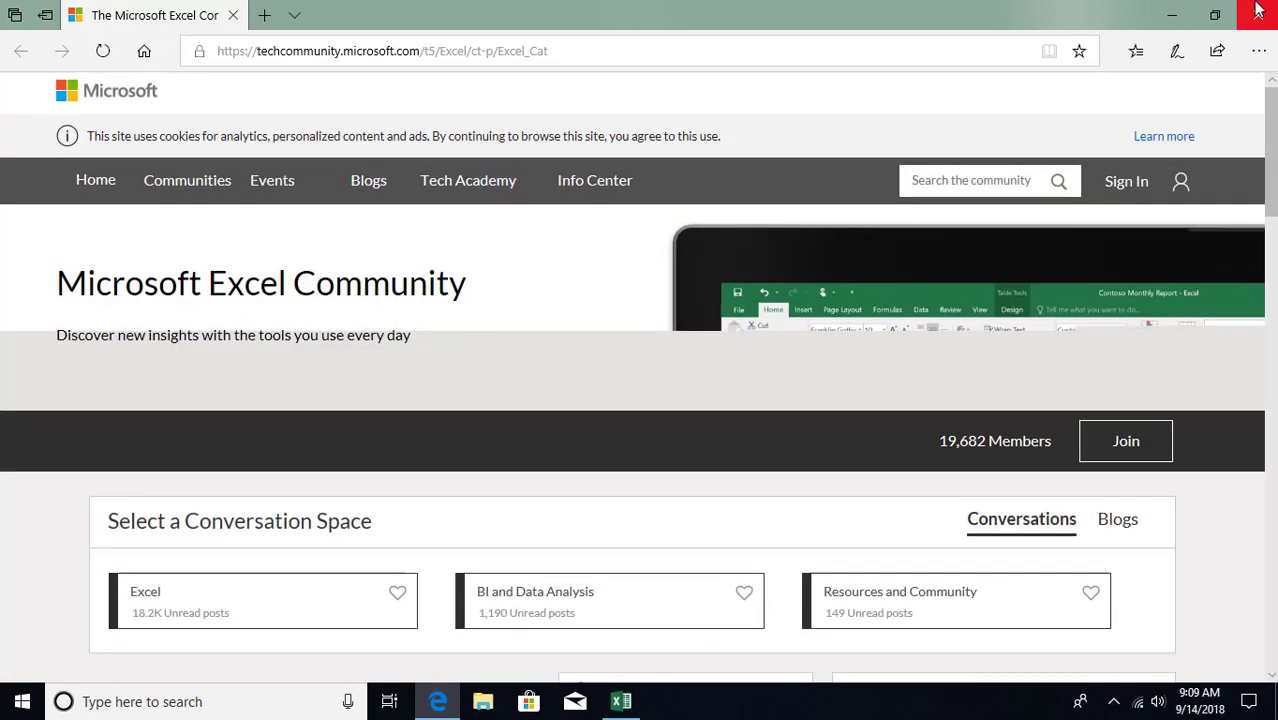
click(1257, 14)
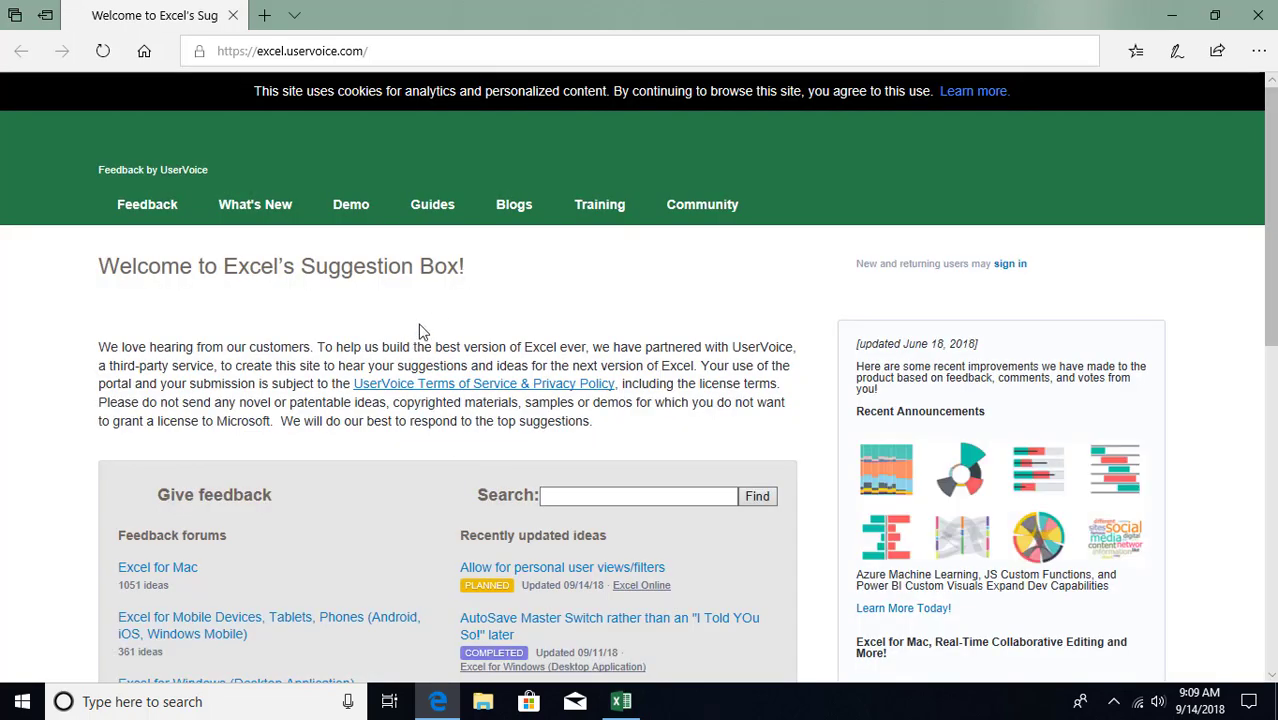
- Look through the feedback forums and recently updated ideas on Excel's Suggestion Box site, then close the browser
scroll(333, 355, down, 2)
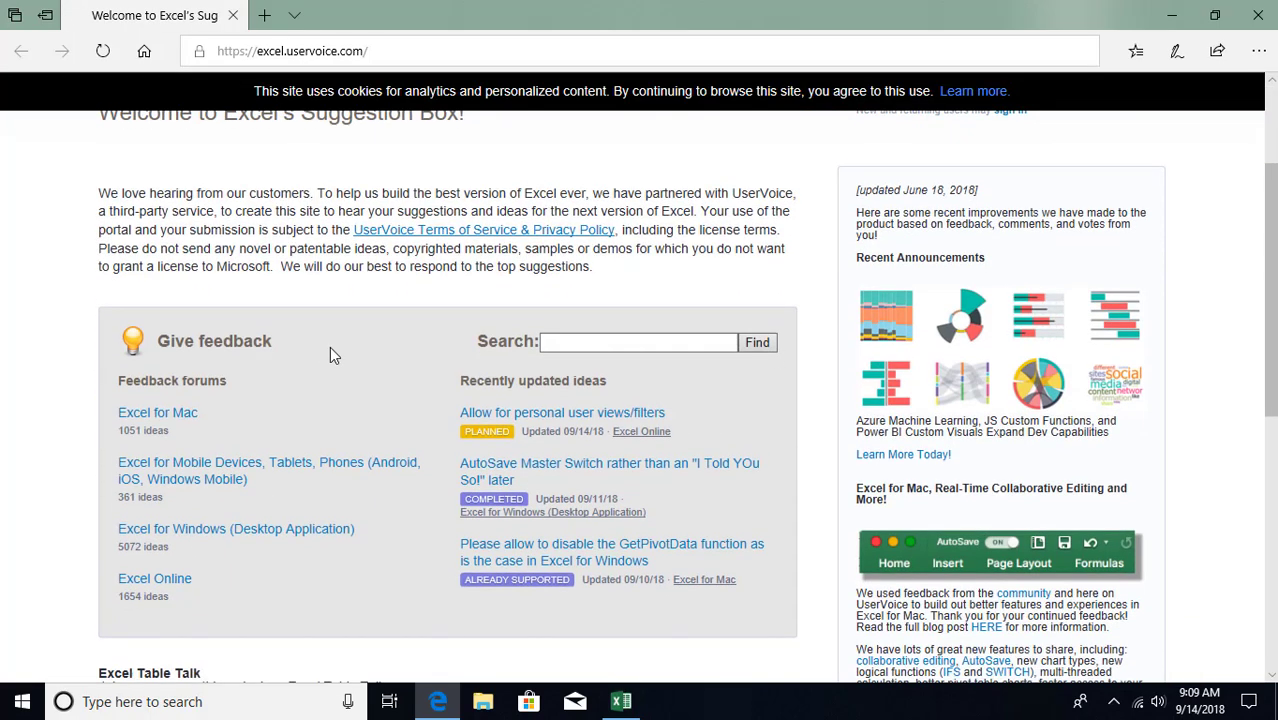
scroll(315, 405, down, 4)
scroll(331, 402, up, 6)
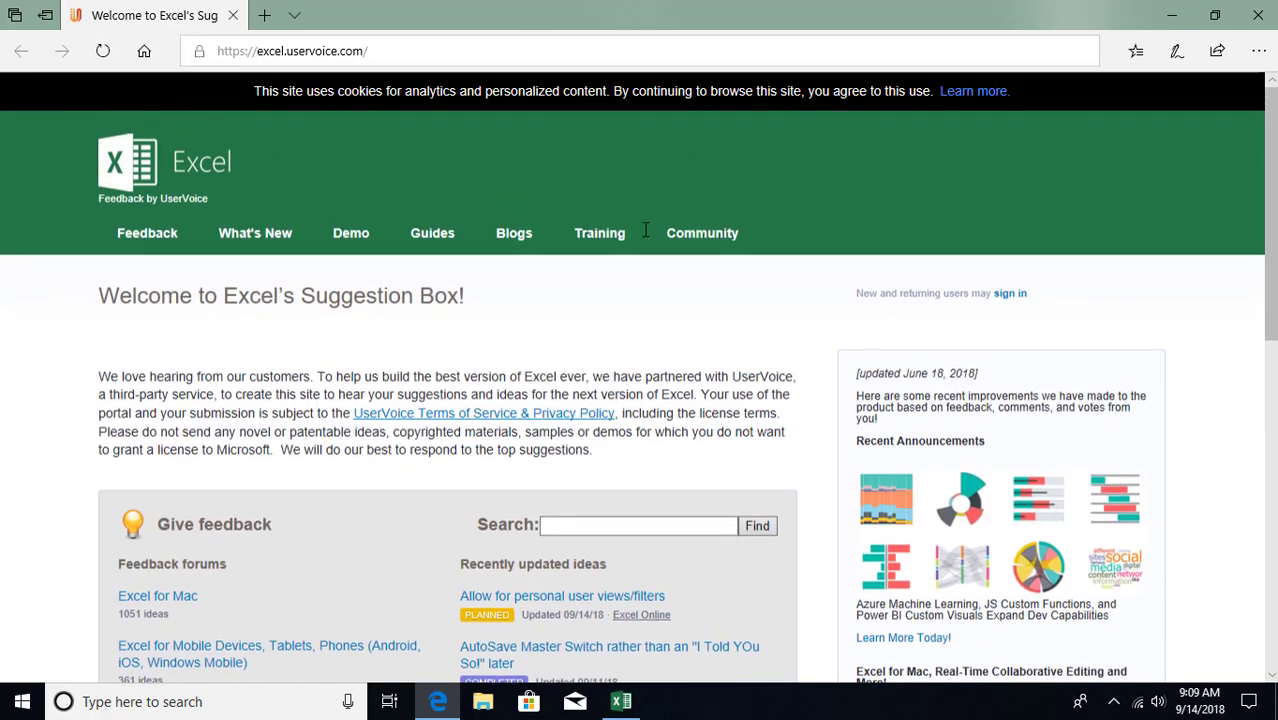
click(1257, 14)
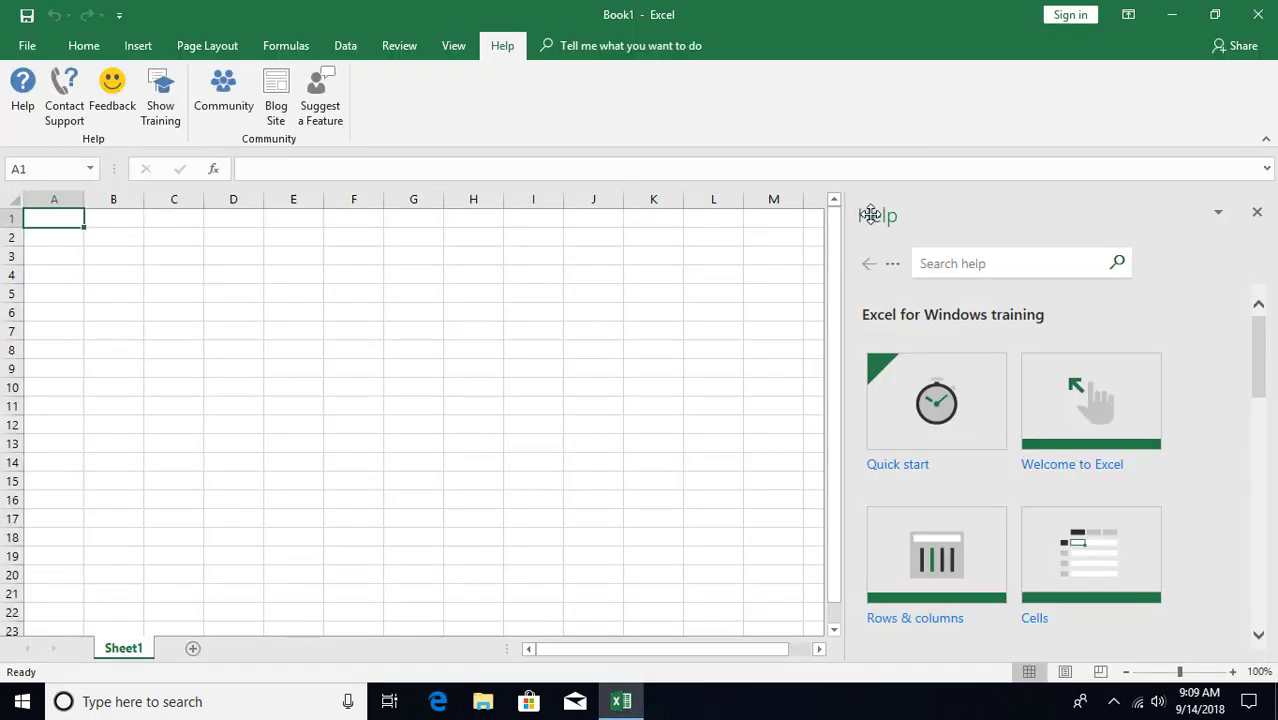